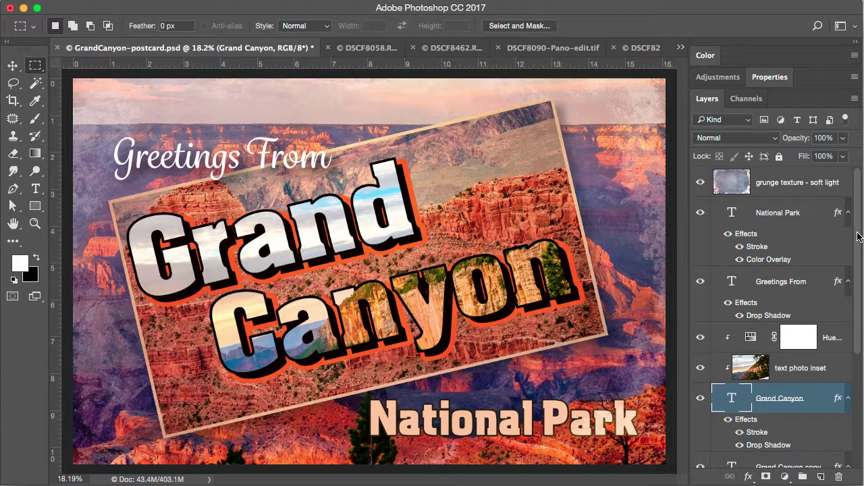
Step: Create a new layer group named 'NEW GROUP' from the Layers panel menu
drag(858, 236, 857, 371)
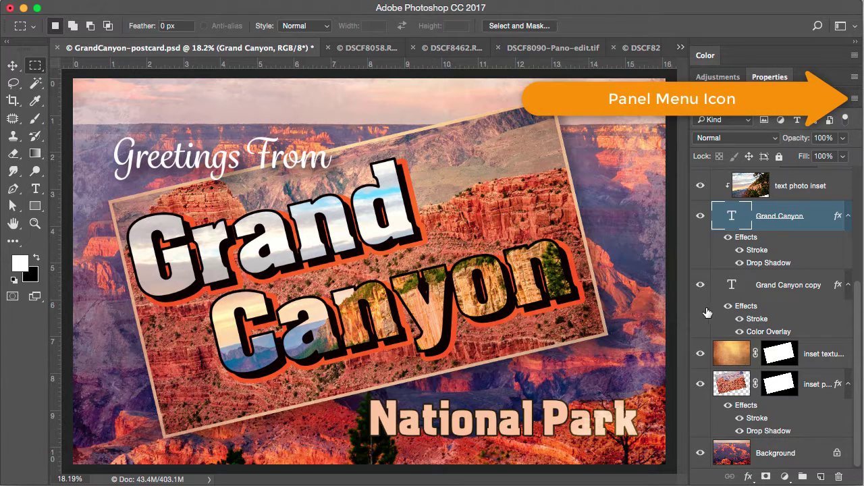
click(855, 101)
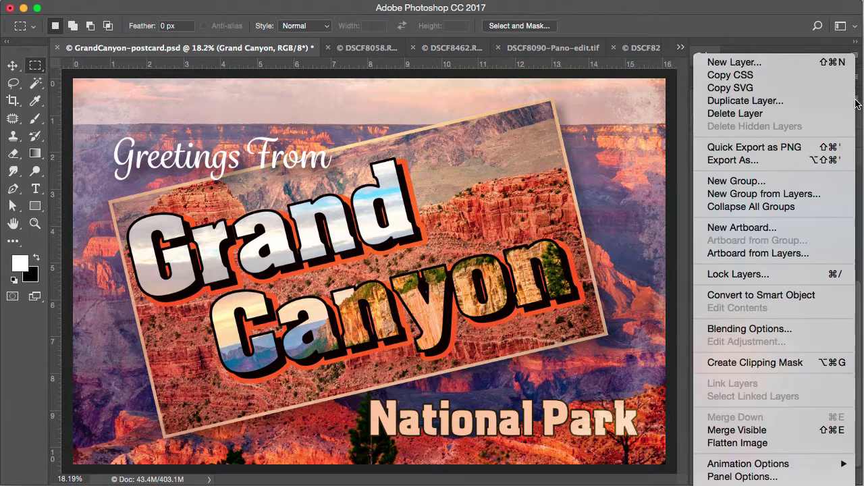
click(738, 184)
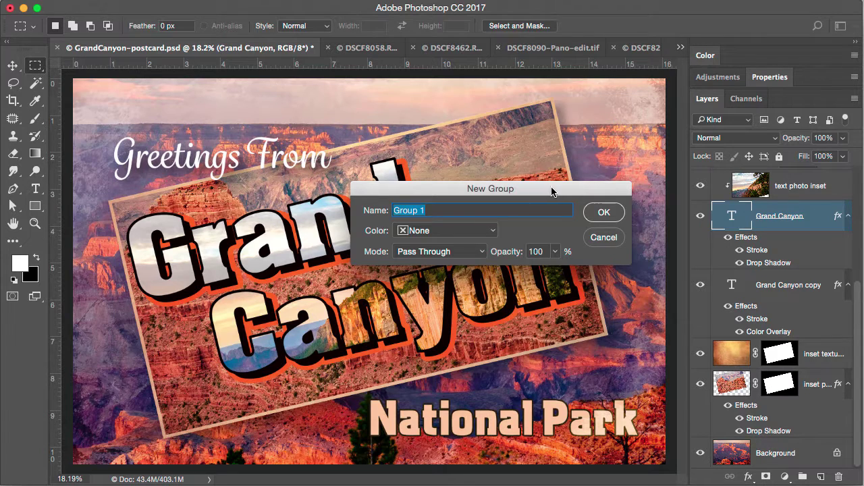
drag(552, 192, 537, 189)
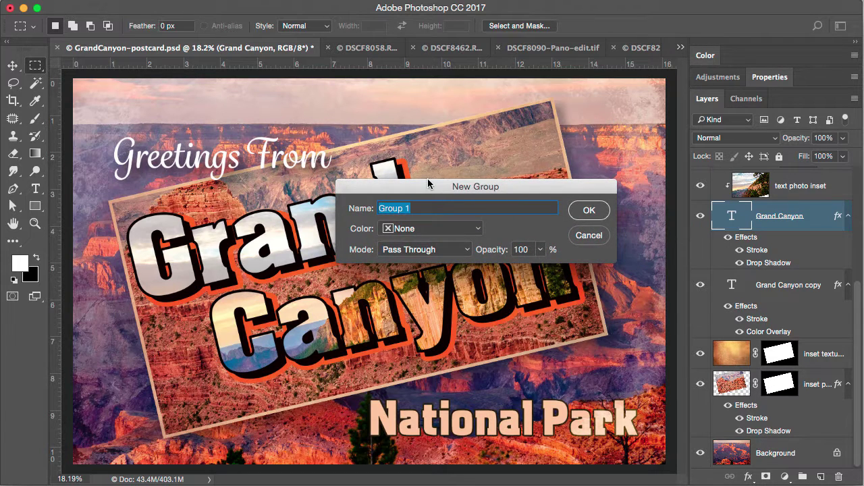
text(NEW GROUP)
click(588, 210)
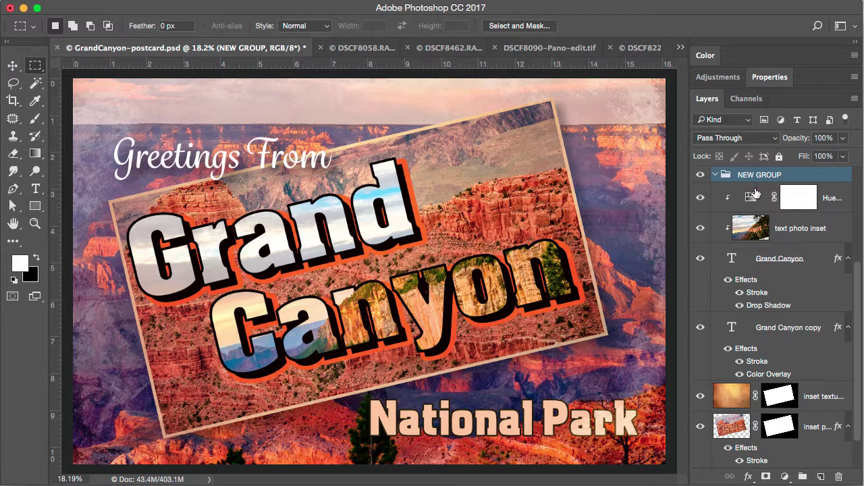
Step: Add an empty group with the New Group button and rename Group 1 to 'NEW GROUP'
drag(754, 192, 762, 197)
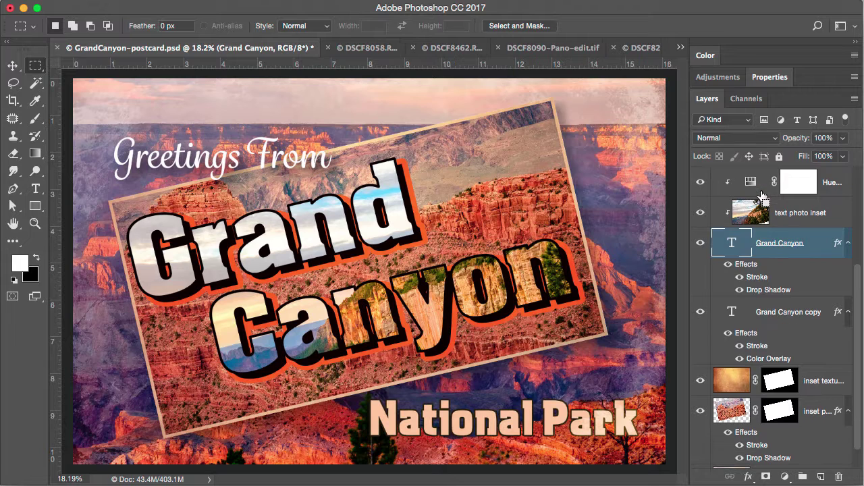
click(802, 478)
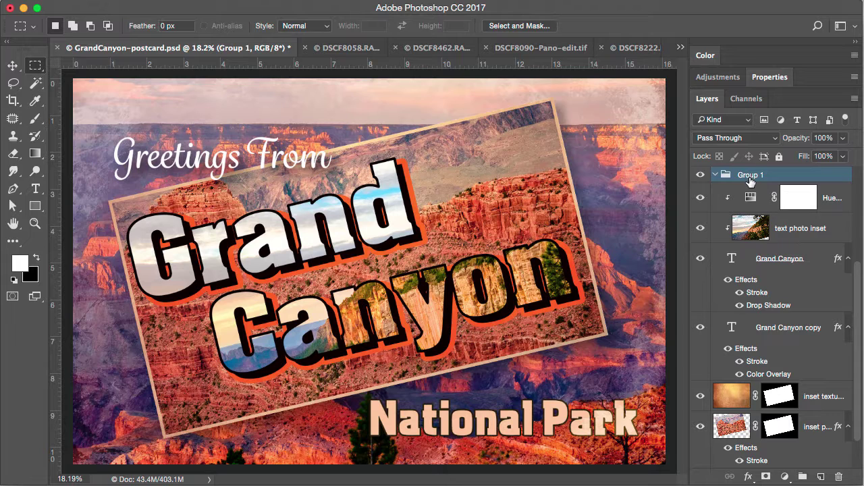
double_click(751, 177)
text(NEW GROUP)
key(Return)
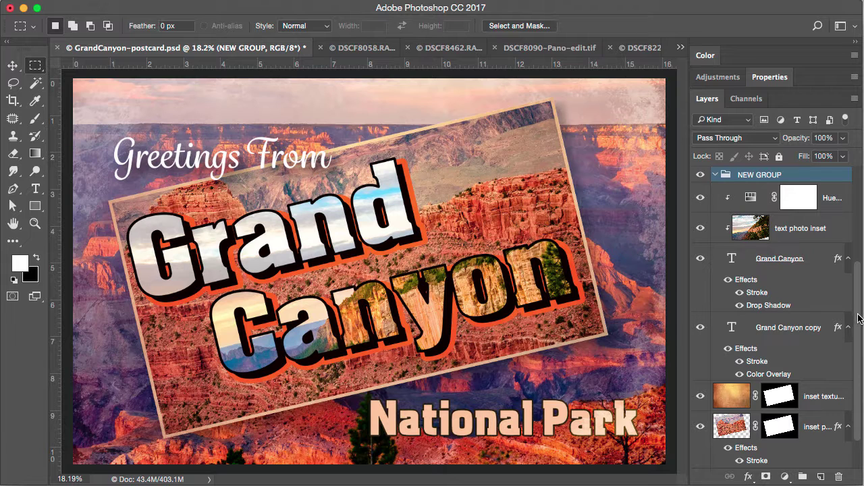
Step: Move the National Park and Greetings From text layers together into NEW GROUP
drag(859, 318, 857, 224)
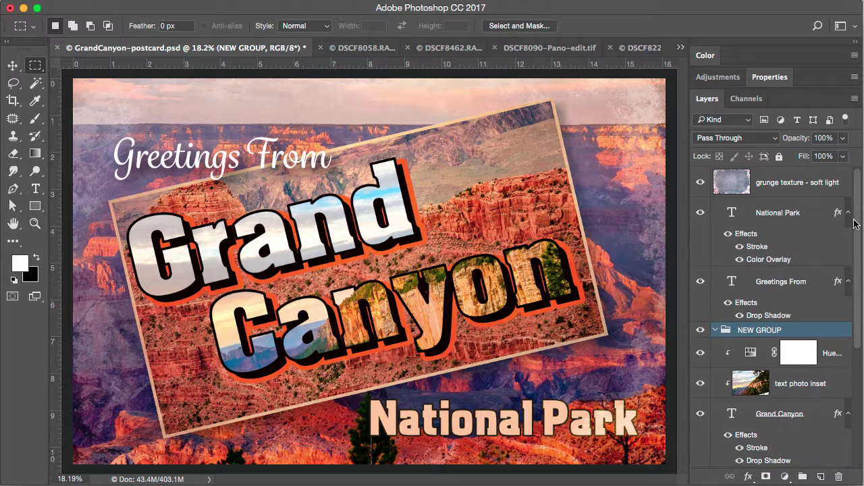
click(771, 217)
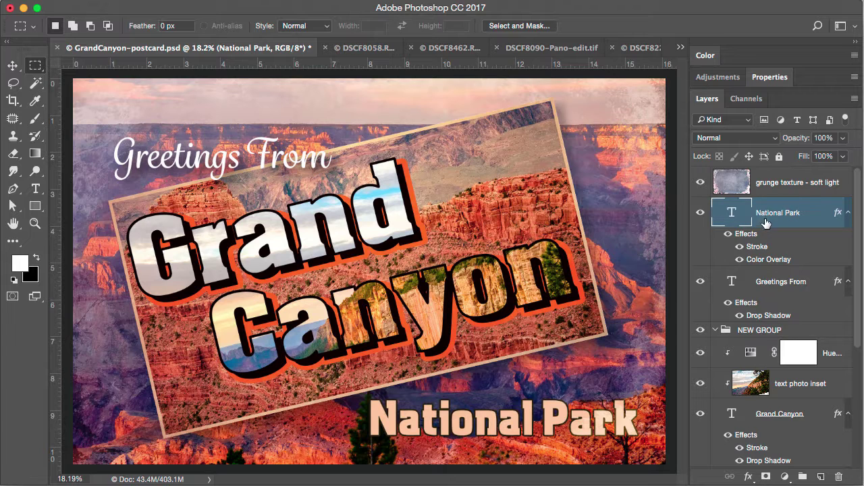
shift+click(780, 283)
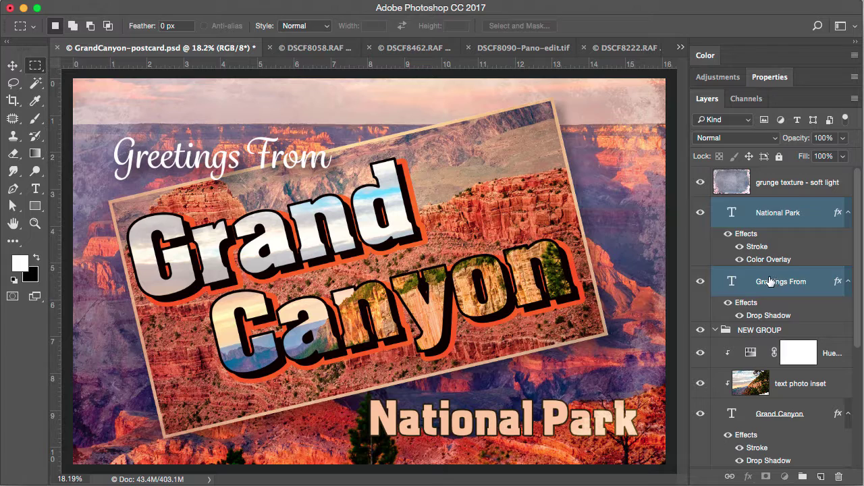
drag(771, 280, 759, 331)
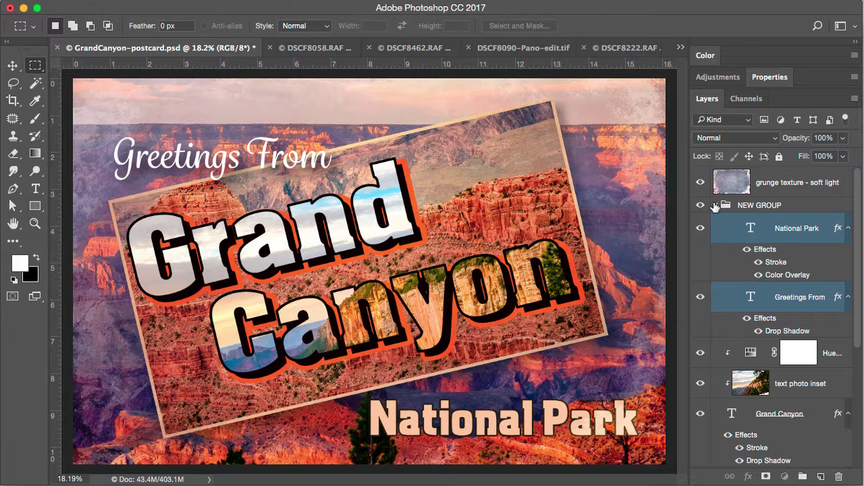
click(717, 209)
click(715, 206)
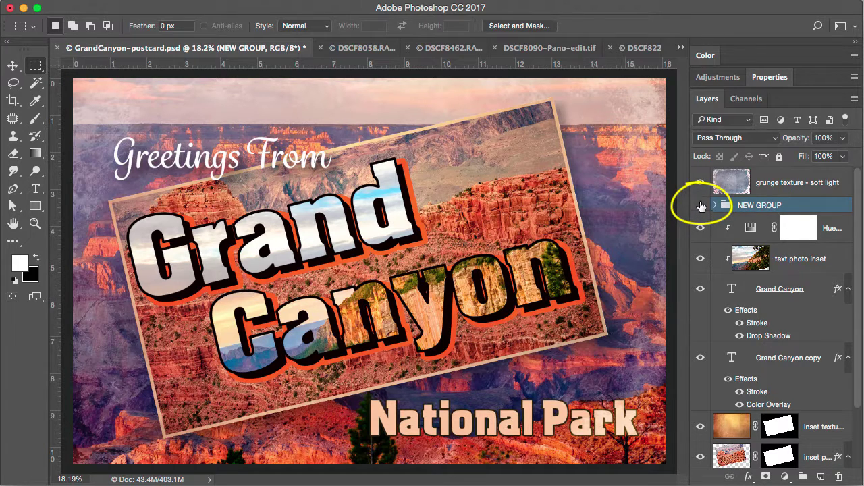
click(701, 206)
click(701, 207)
click(700, 207)
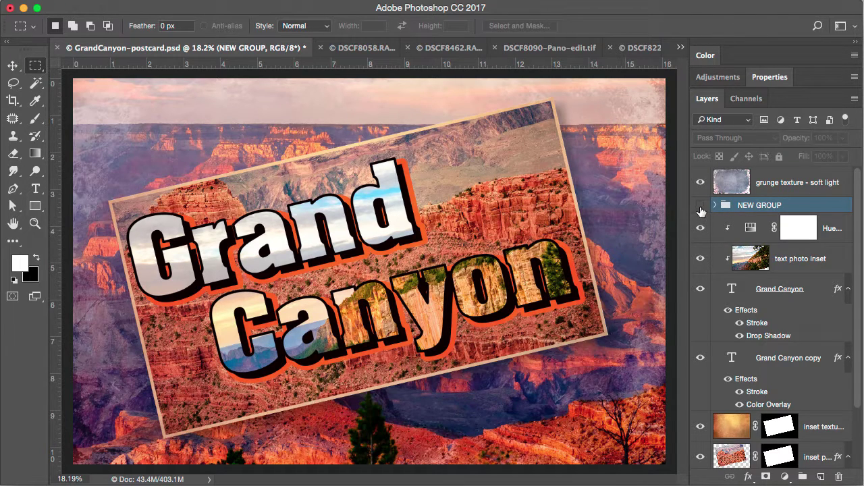
click(701, 206)
click(715, 205)
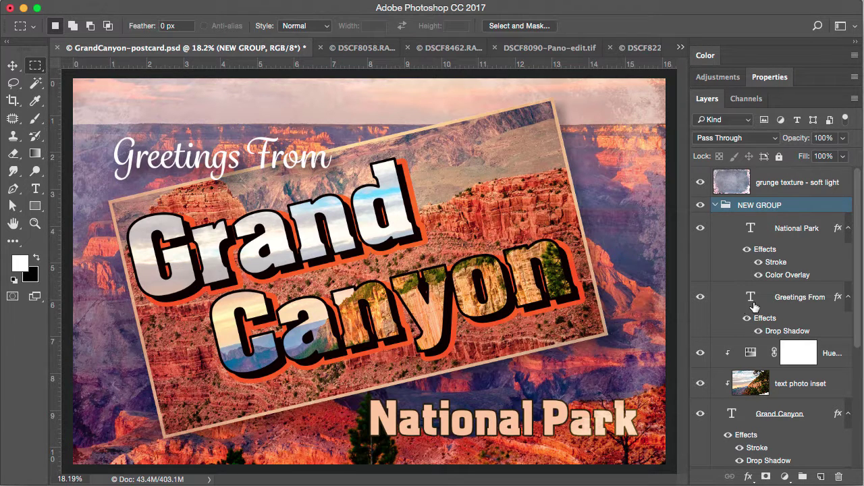
Step: Collapse NEW GROUP and rename it to 'text'
click(715, 205)
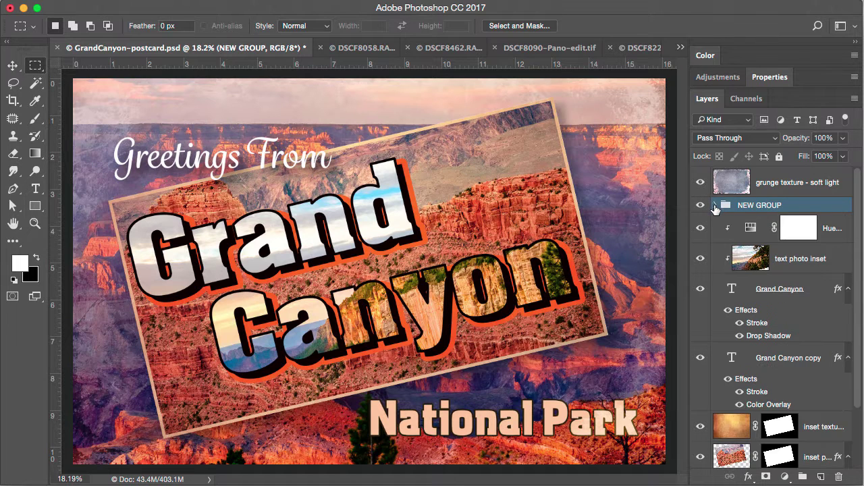
double_click(752, 206)
text(text)
key(Return)
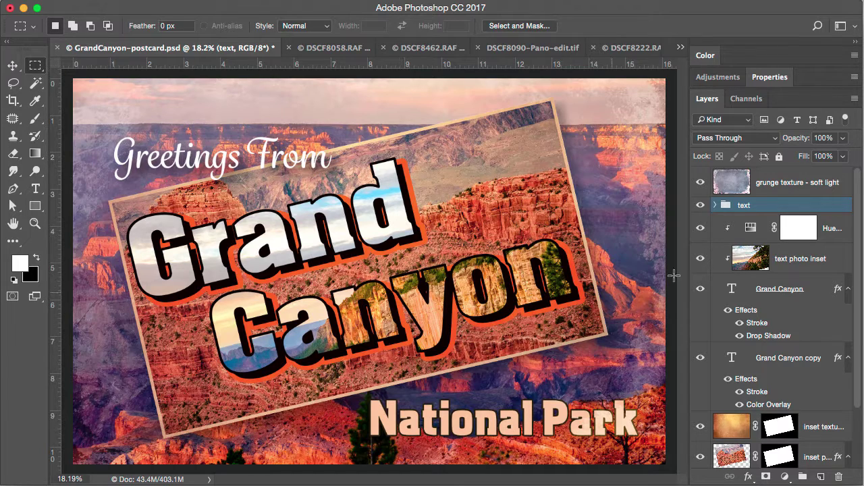
Step: Select the Hue/Saturation adjustment layer and toggle its visibility to compare the effect
click(832, 231)
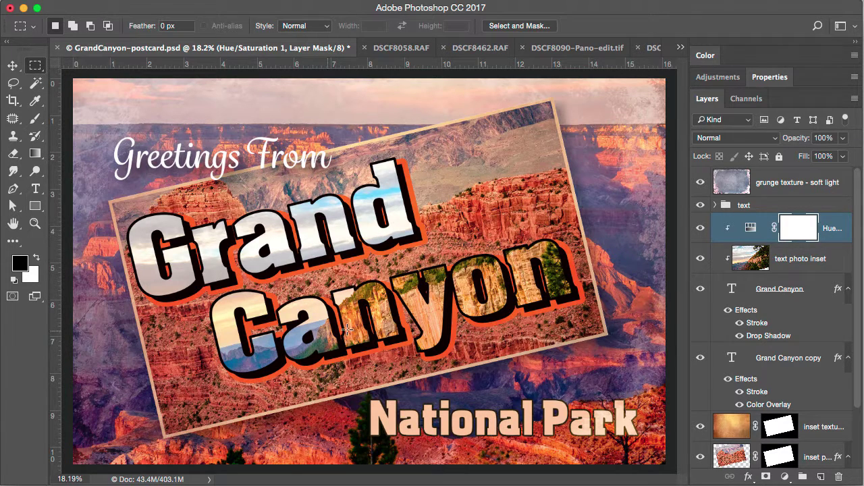
click(702, 229)
click(701, 229)
click(701, 229)
click(702, 228)
Step: Extend the selection from Hue/Saturation down to the inset photo layer
scroll(856, 364, down, 1)
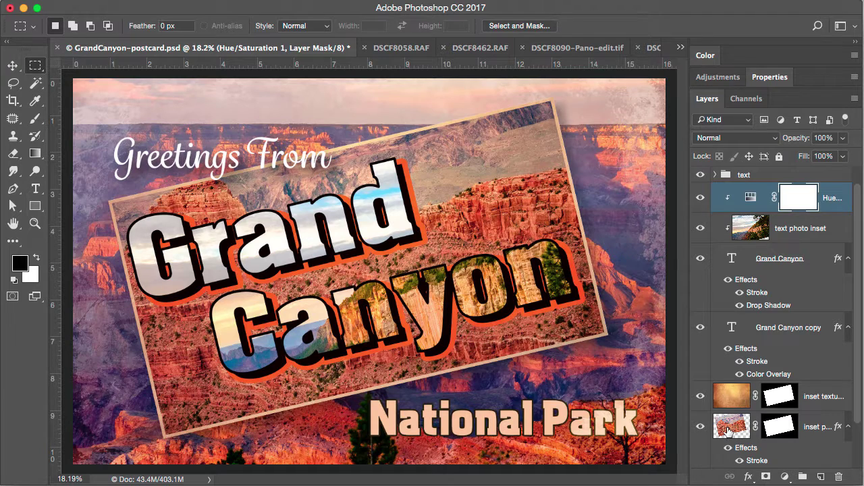
scroll(856, 397, down, 2)
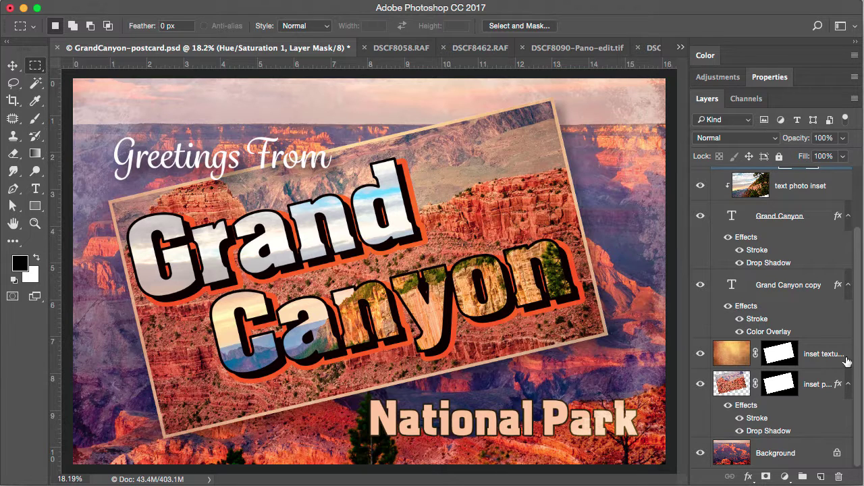
shift+click(729, 385)
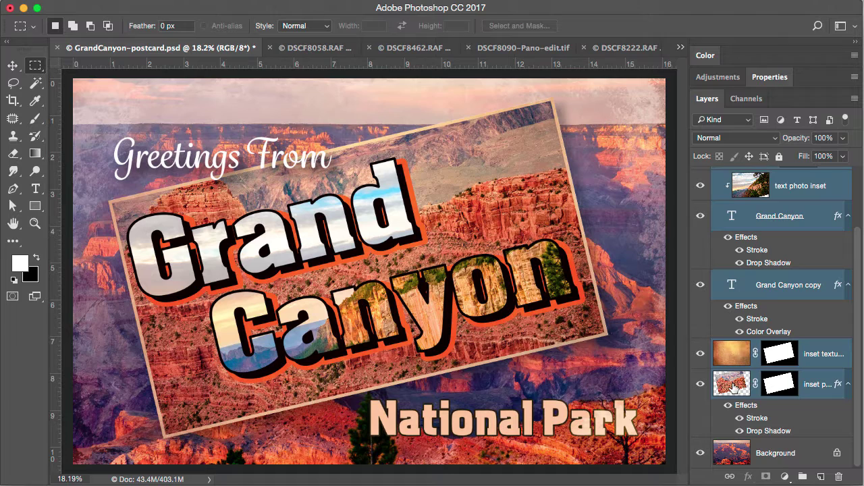
scroll(854, 290, up, 3)
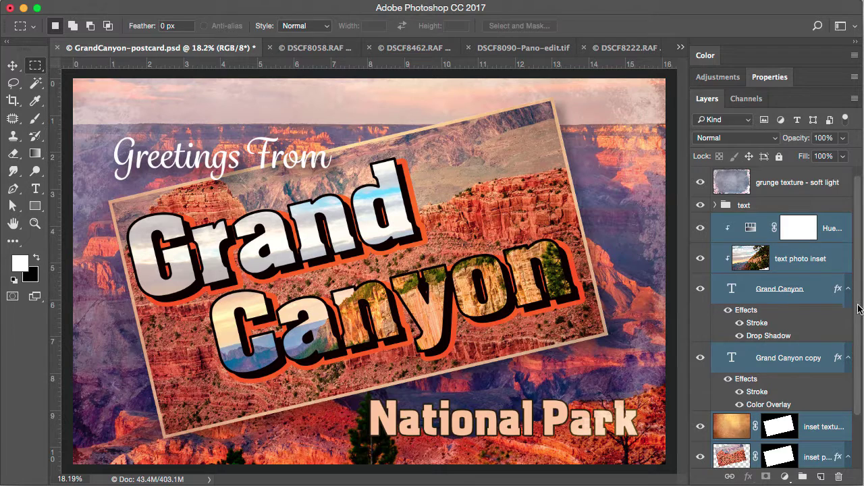
scroll(858, 310, down, 3)
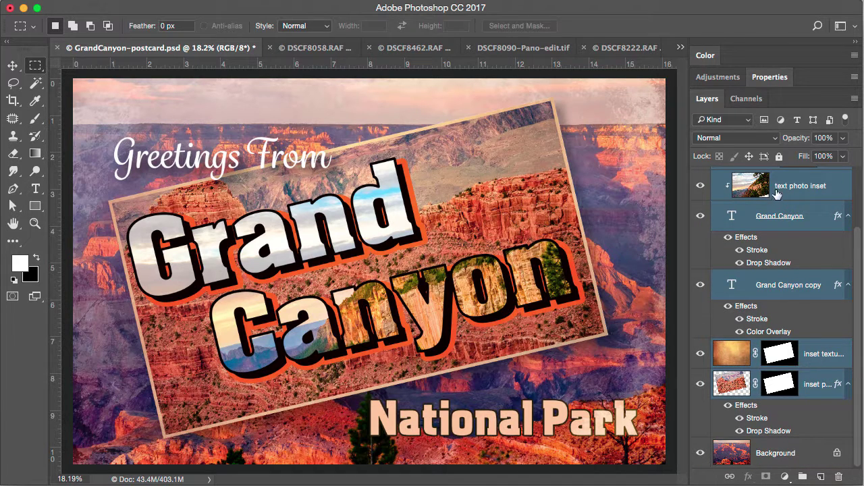
click(807, 476)
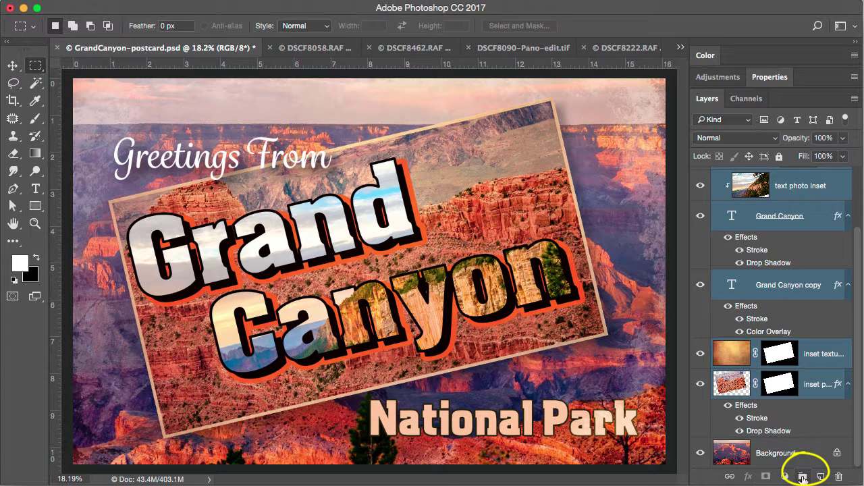
Step: Group the selected inset layers into Group 1, check it by toggling visibility, and expand it
click(802, 478)
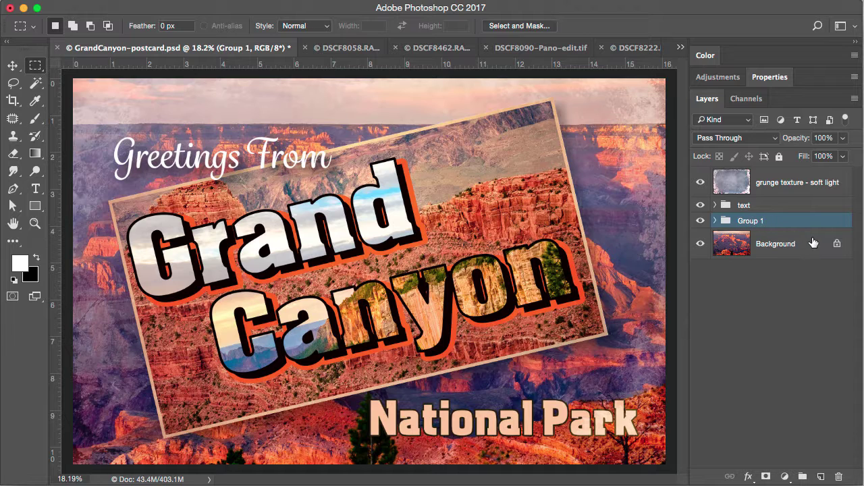
click(700, 221)
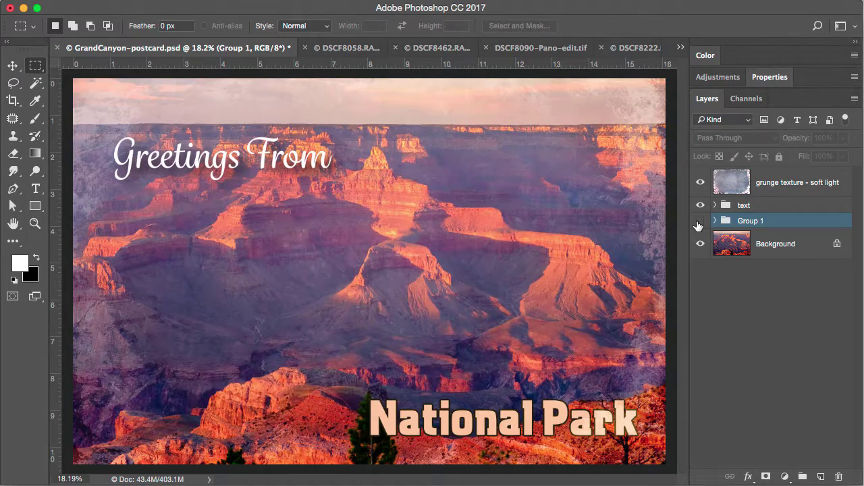
click(701, 221)
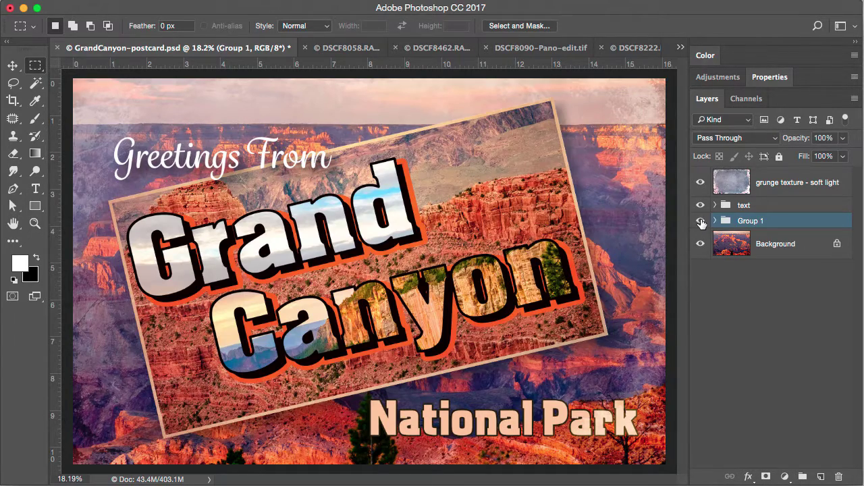
click(700, 221)
click(700, 221)
click(716, 221)
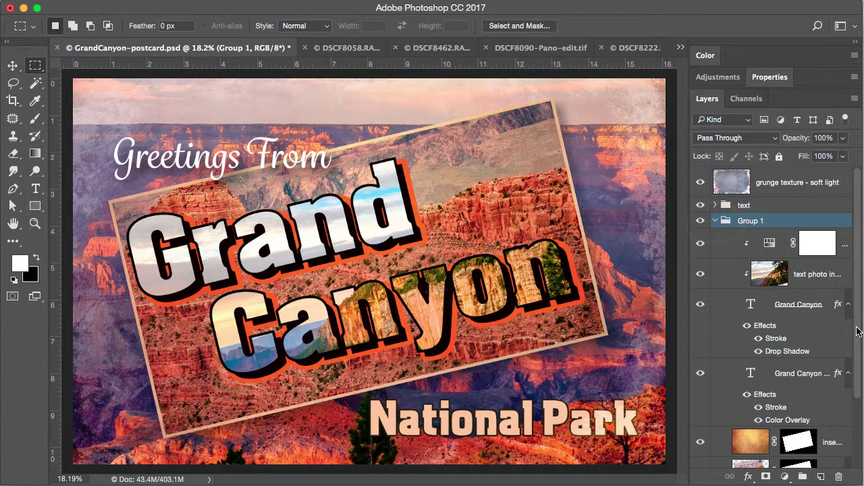
scroll(859, 317, down, 3)
scroll(859, 314, up, 3)
Step: Rename Group 1 to 'Grand Canyon Inset'
double_click(746, 220)
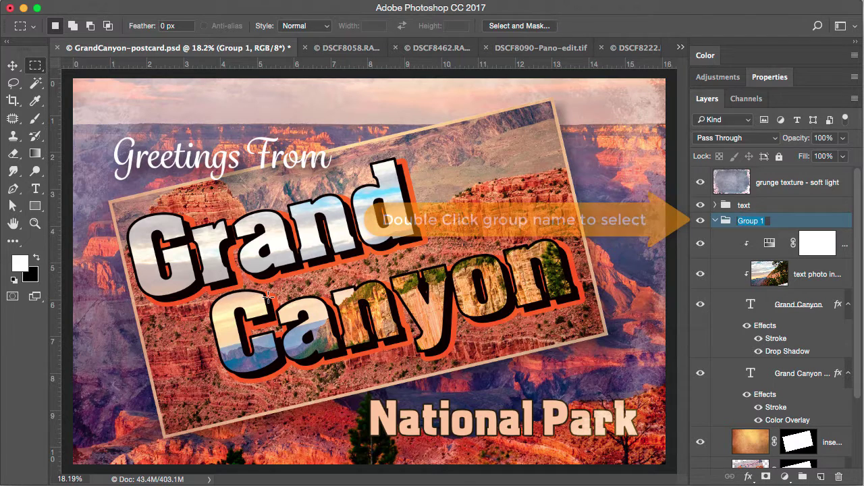
text(Grand C)
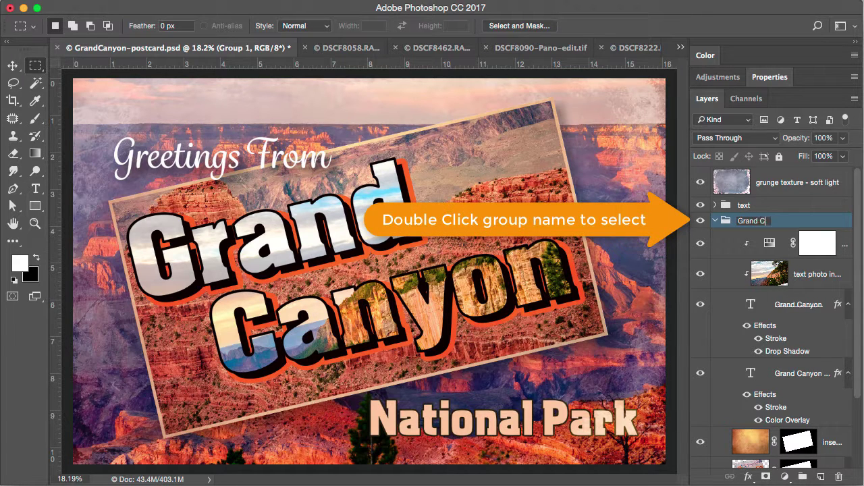
text(anyon Inset)
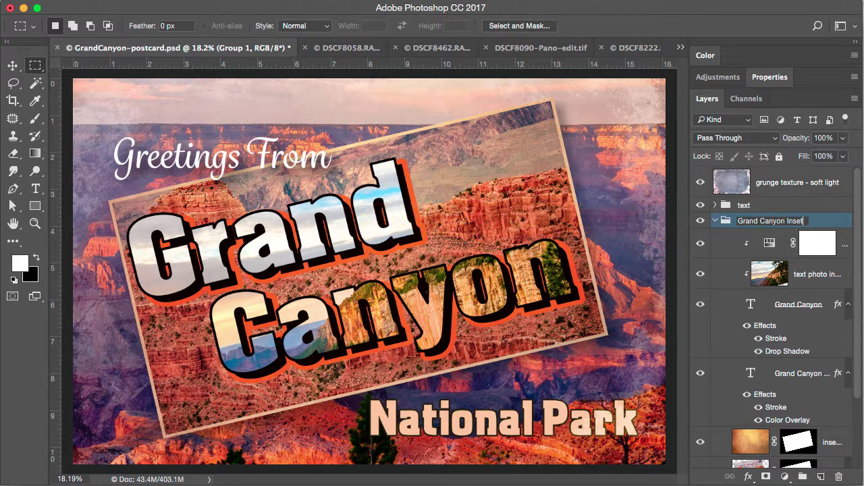
key(Return)
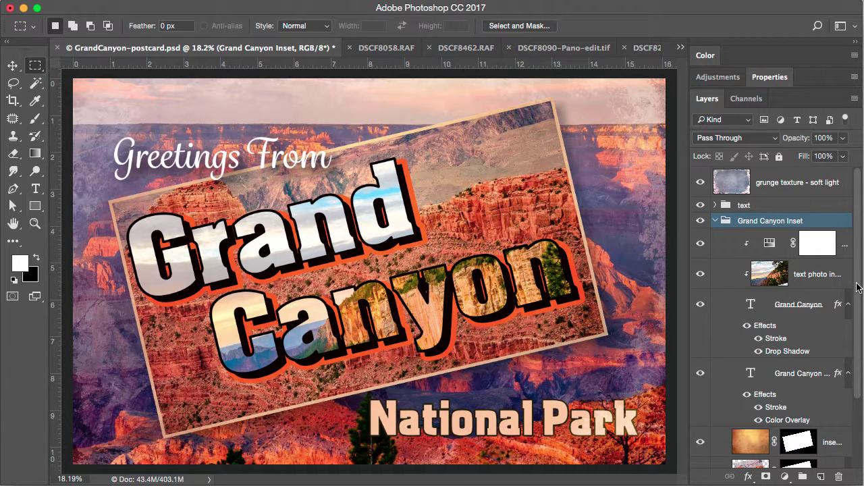
scroll(777, 371, down, 5)
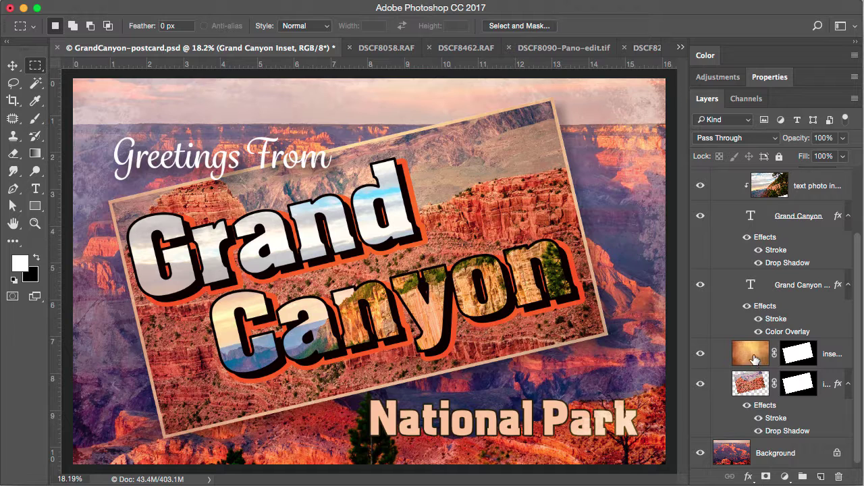
Step: Group the inset texture and inset photo layers into a subgroup named 'photo'
click(750, 356)
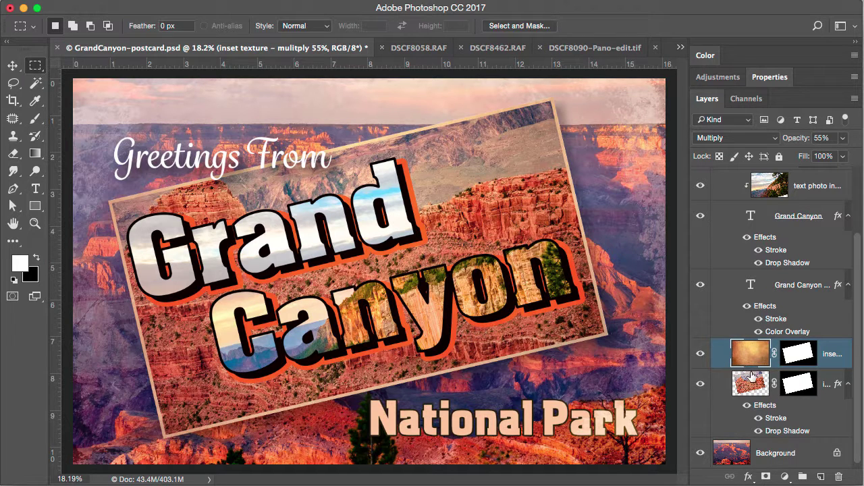
shift+click(747, 385)
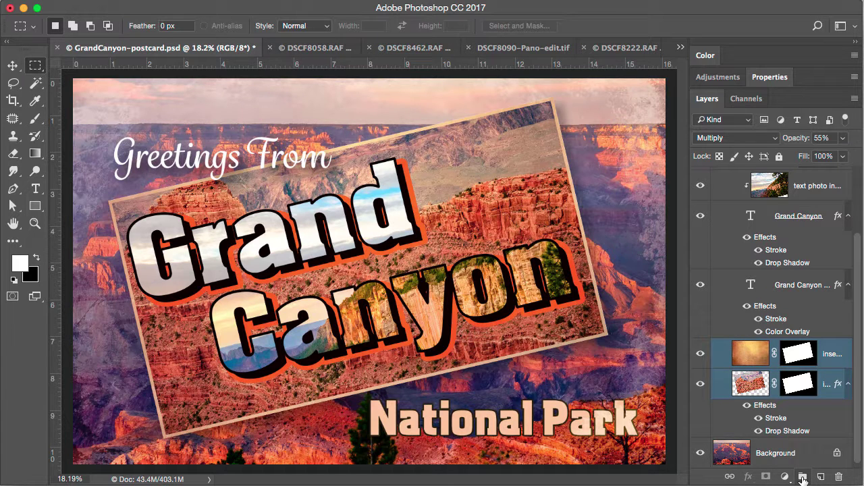
click(803, 477)
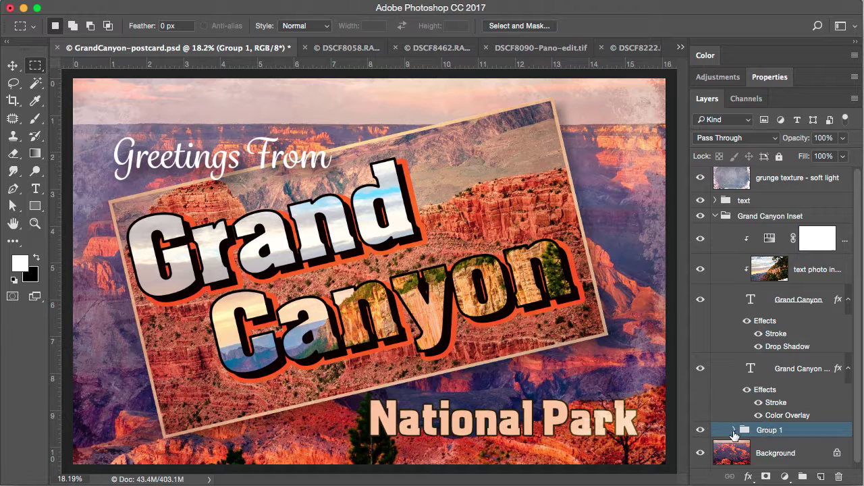
double_click(761, 433)
text(p)
key(Return)
key(Return)
scroll(369, 270, down, 1)
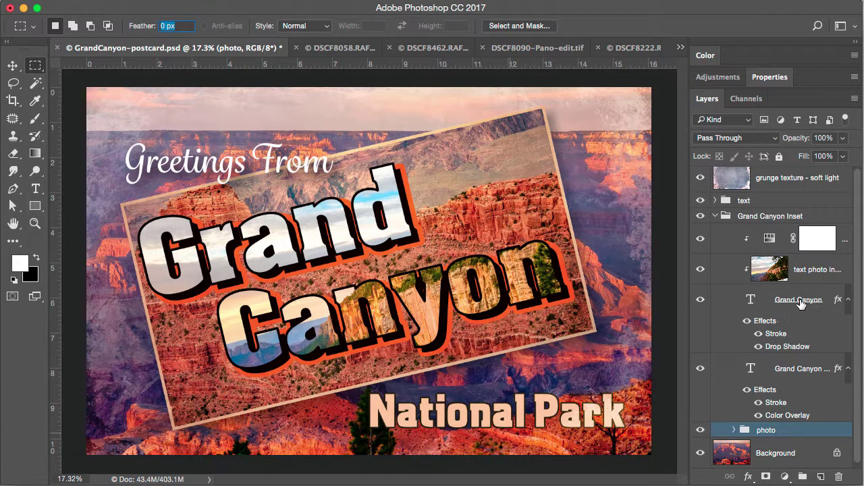
Step: Check the Grand Canyon, lower Grand Canyon and text photo inset layers by toggling their visibility
click(700, 299)
click(700, 299)
click(700, 369)
click(700, 369)
click(700, 272)
click(700, 272)
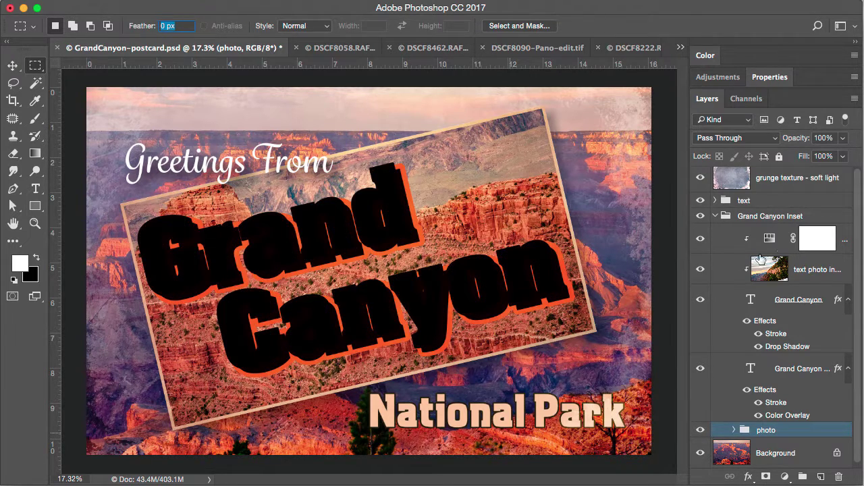
Step: Group Hue/Saturation through the lower Grand Canyon layer into a subgroup named 'Grand Canyon text'
click(821, 240)
shift+click(801, 373)
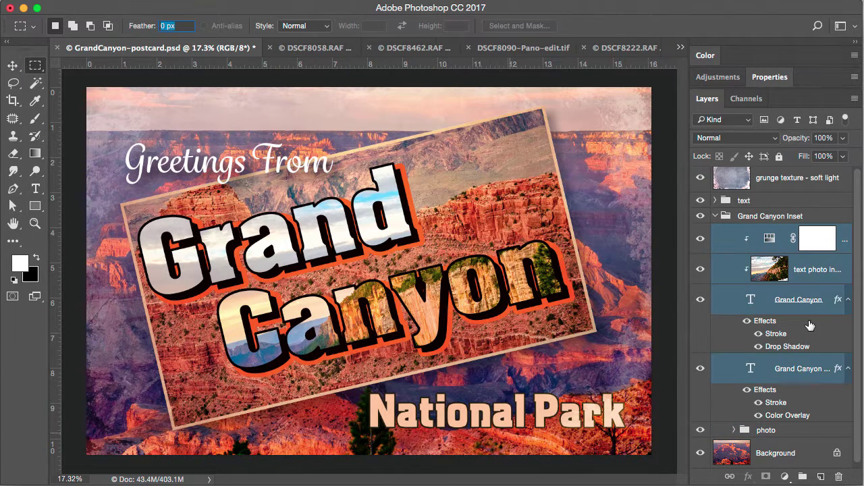
click(802, 477)
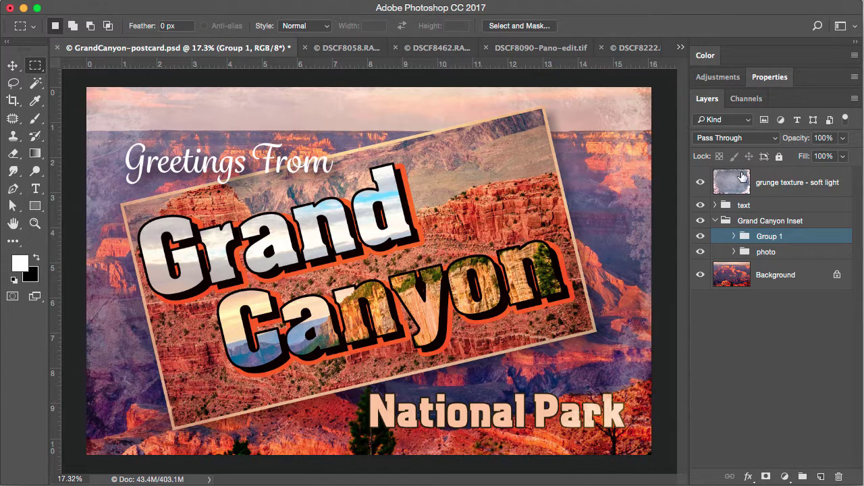
double_click(761, 237)
text(Grand Canyon text)
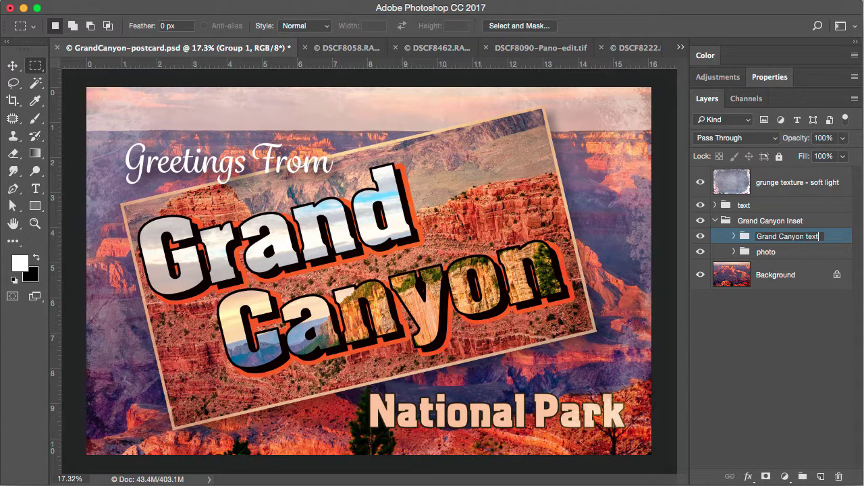
key(Return)
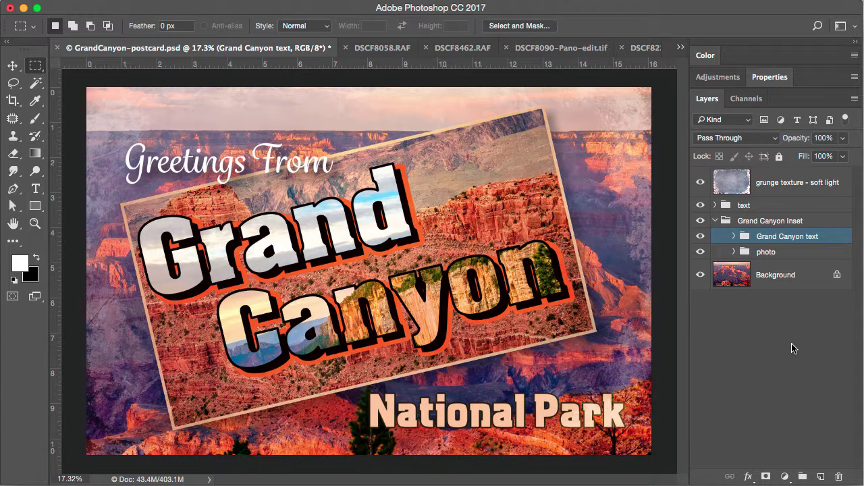
Step: Preview the Grand Canyon text and photo groups by toggling visibility, then select the Move tool (V)
click(700, 237)
click(701, 236)
click(702, 252)
click(702, 252)
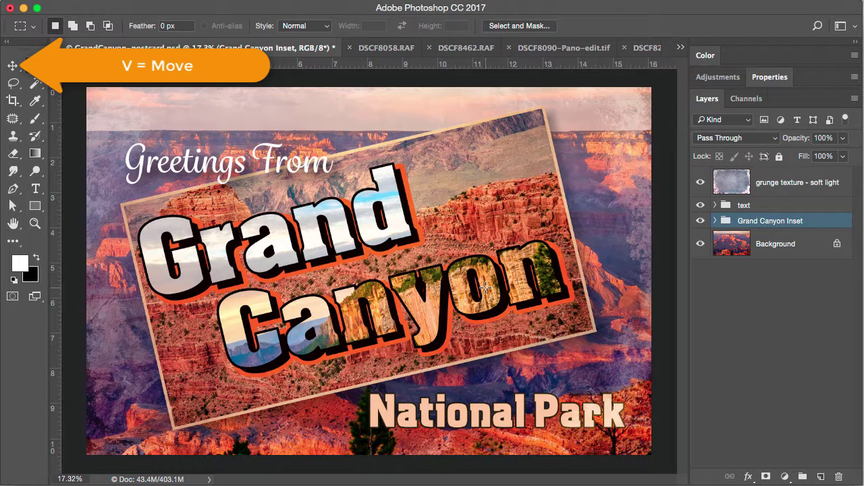
key(v)
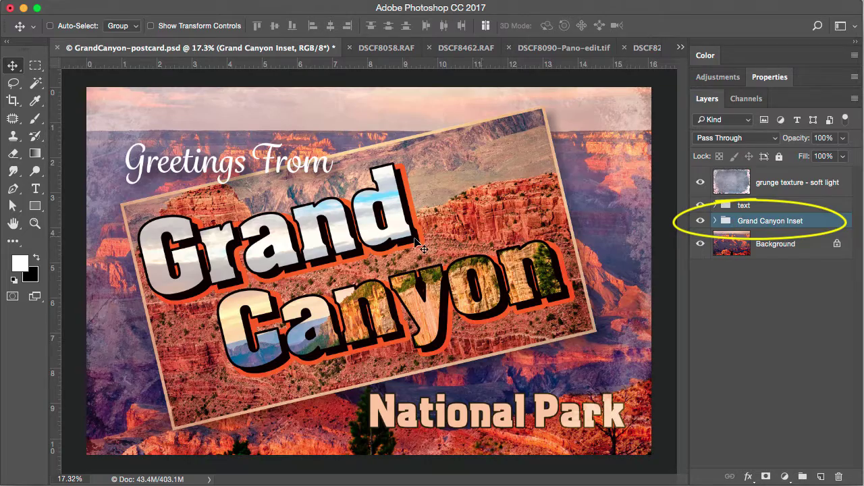
drag(447, 213, 534, 265)
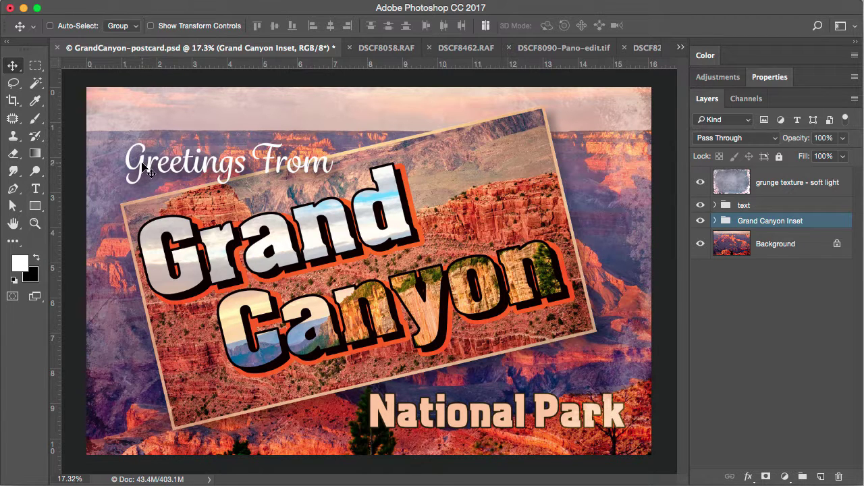
key(shift+Right)
key(shift+Right)
key(shift+Right)
key(shift+Right)
key(shift+Right)
key(shift+Right)
key(shift+Right)
key(shift+Right)
key(shift+Right)
key(shift+Right)
key(shift+Right)
key(shift+Right)
key(shift+Right)
key(shift+Right)
key(shift+Right)
key(shift+Right)
key(shift+Right)
key(shift+Right)
key(shift+Right)
key(shift+Right)
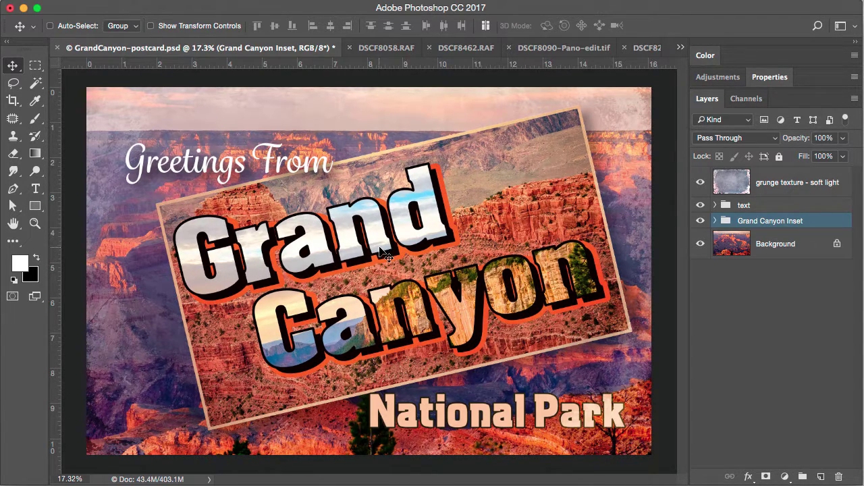
key(super)
Step: Undo the inset move, set Auto-Select to Layer, and shift the grunge texture slightly right
key(super+z)
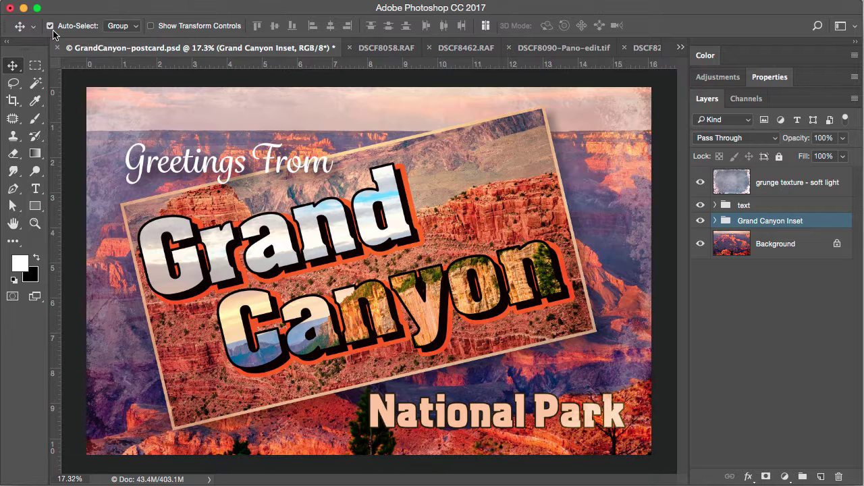
click(138, 30)
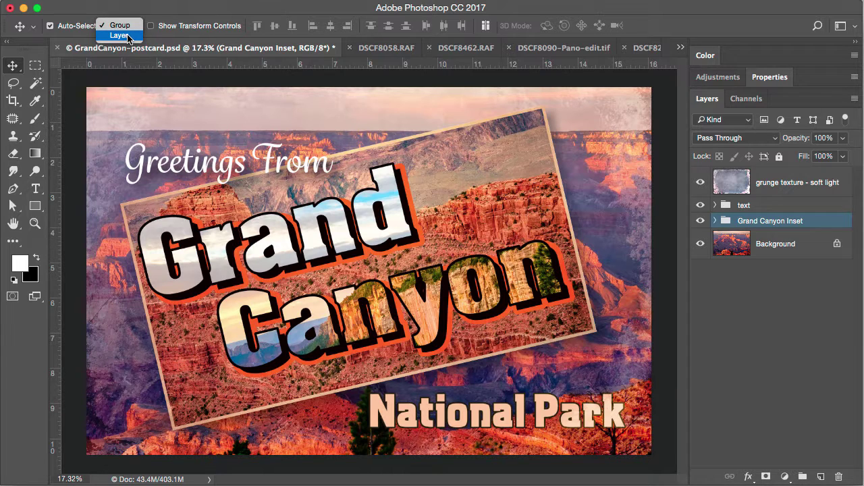
click(119, 35)
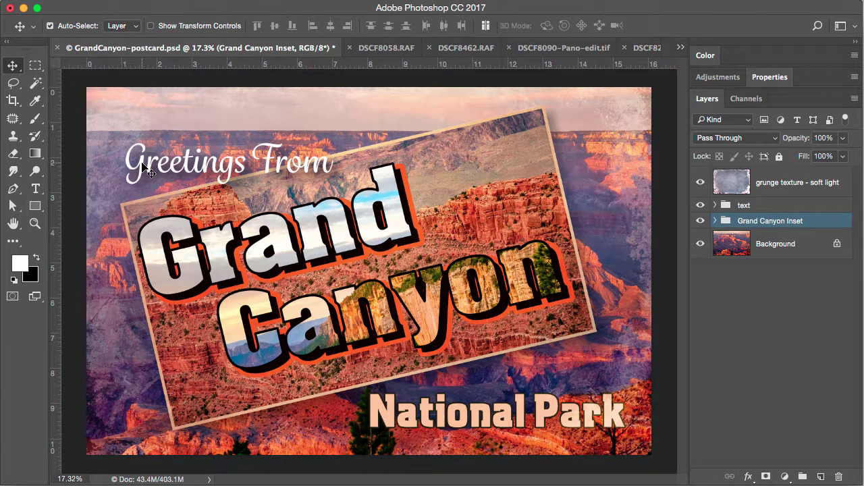
drag(150, 173, 163, 171)
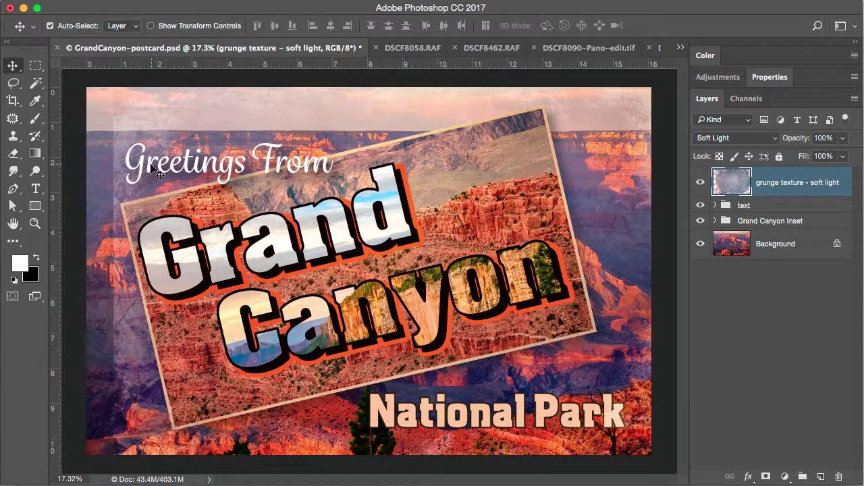
Step: Revert the grunge texture move, lock its position, and drag Greetings From slightly higher
drag(145, 180, 141, 183)
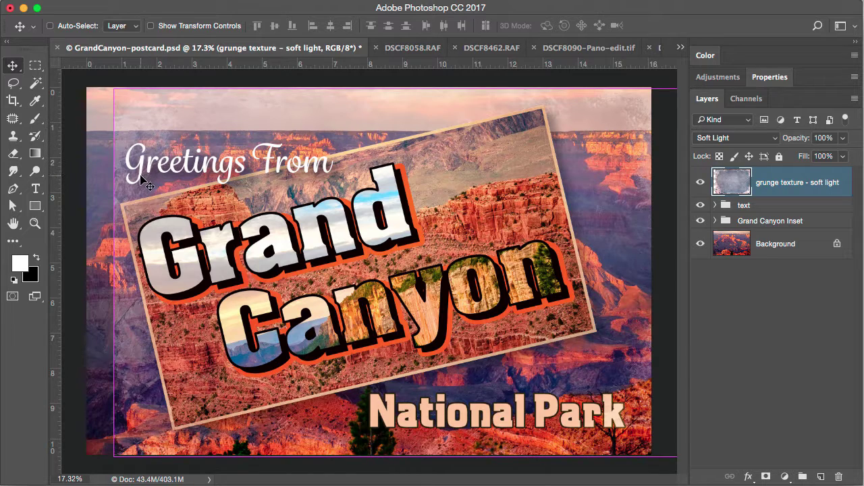
key(super+z)
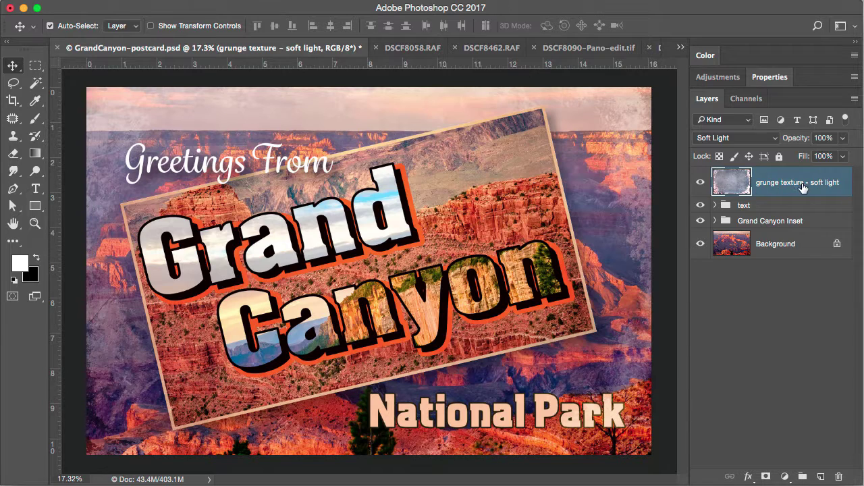
click(749, 157)
mouse_move(143, 168)
mouse_down()
mouse_move(160, 179)
mouse_move(161, 159)
mouse_move(149, 157)
mouse_up()
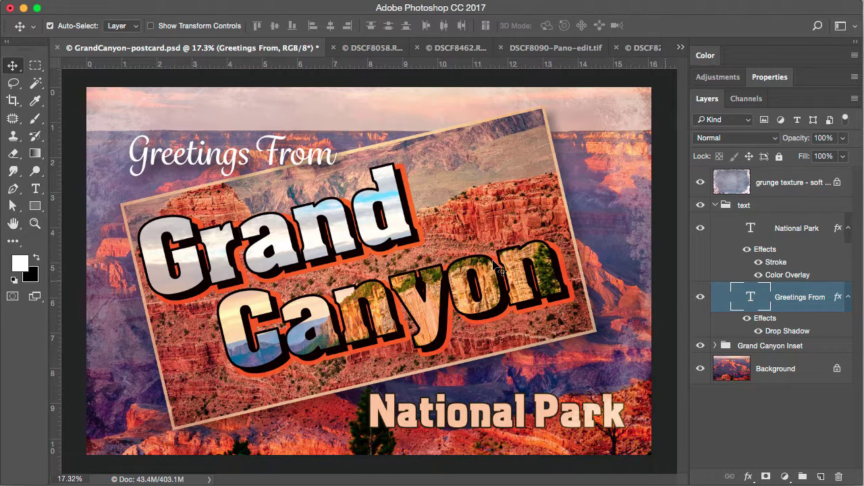
Step: Undo the Greetings From move, set Auto-Select to Group, and shift the Grand Canyon Inset left
key(super)
key(super+z)
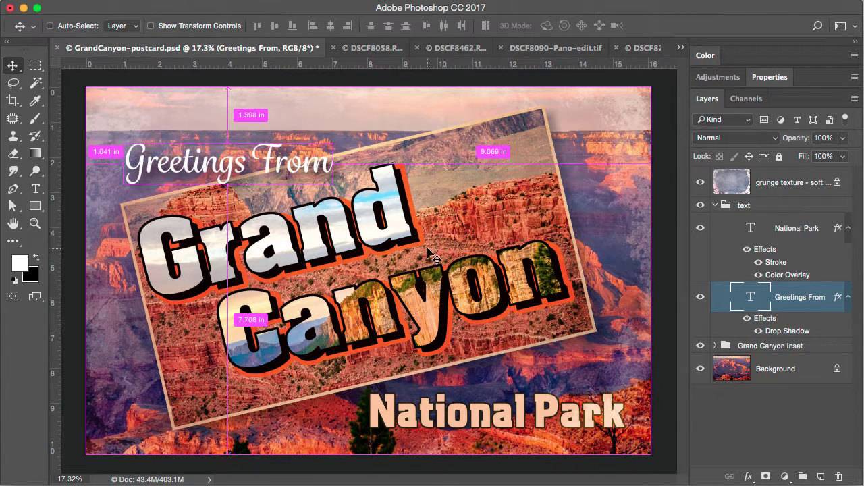
click(127, 30)
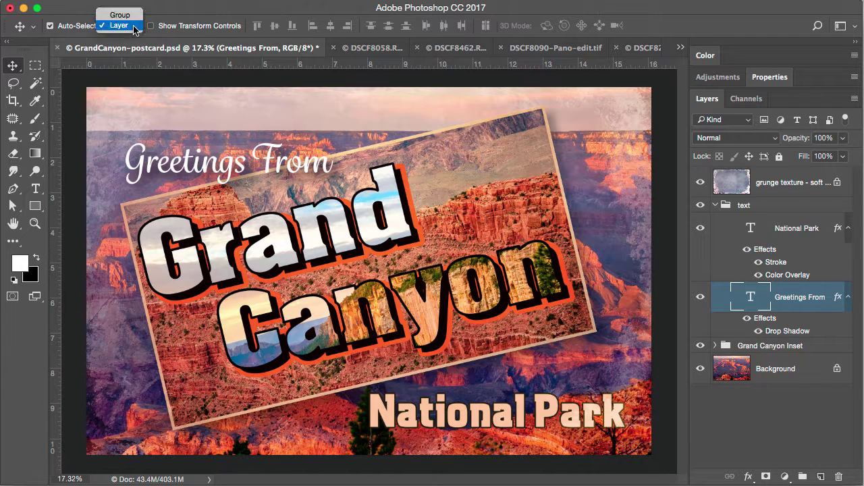
click(121, 15)
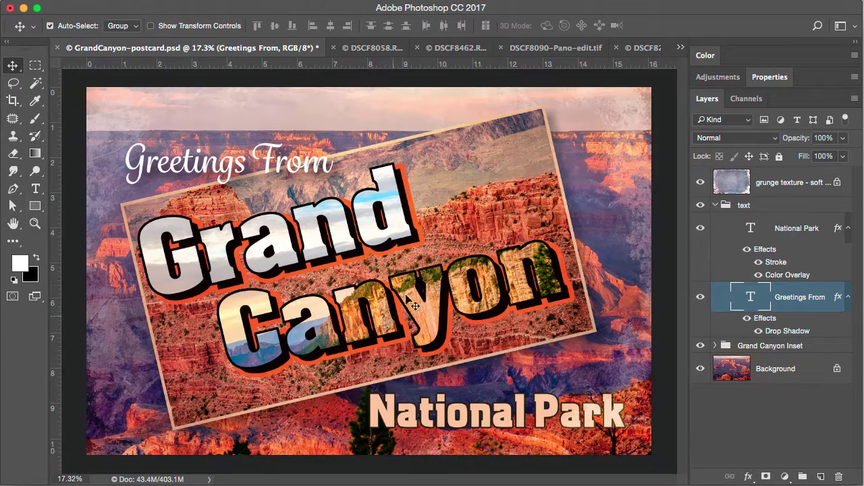
click(402, 237)
mouse_move(402, 238)
mouse_down()
mouse_move(454, 212)
mouse_move(454, 197)
mouse_move(436, 188)
mouse_move(368, 199)
mouse_move(388, 238)
mouse_up()
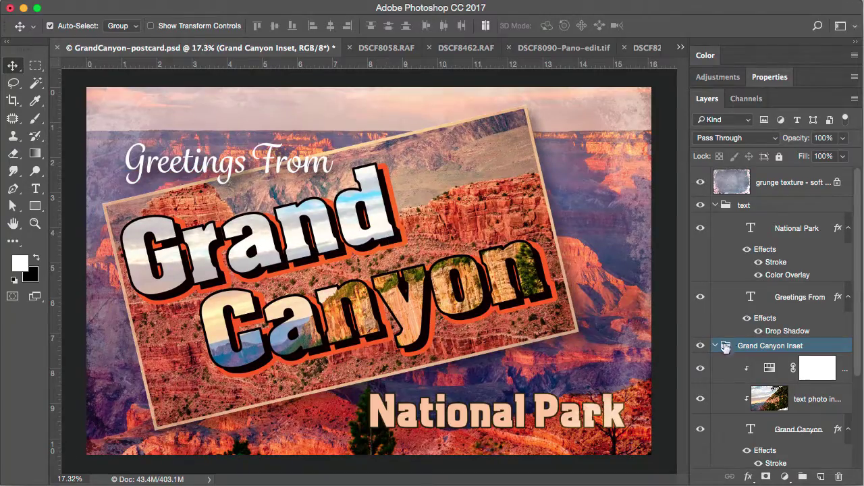